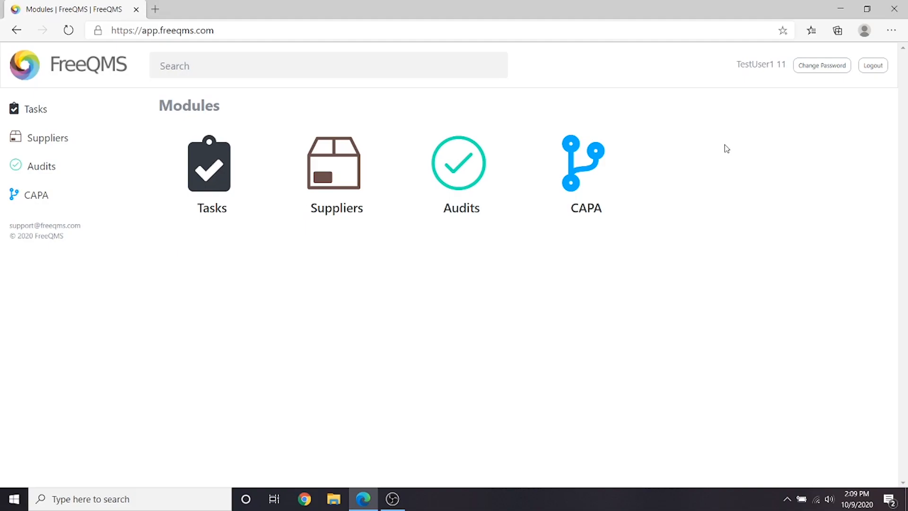
# Open the 2020 Internal Audit ISO 9001 Chapter 8: Operation audit and review its information page
pyautogui.click(476, 169)
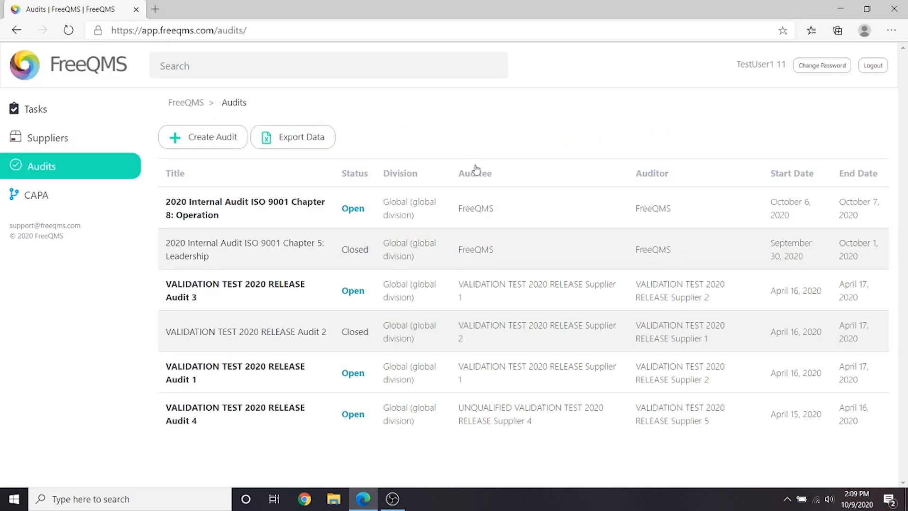
pyautogui.click(259, 206)
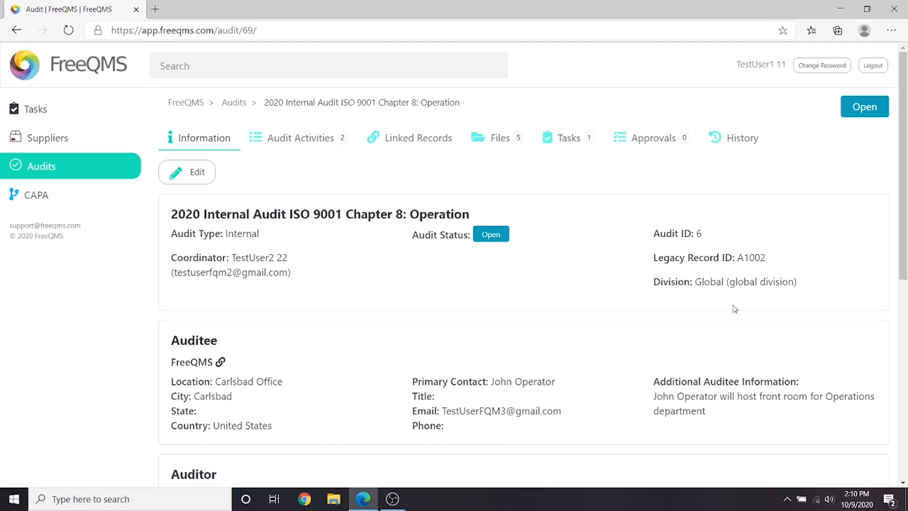
pyautogui.scroll(-6, 733, 309)
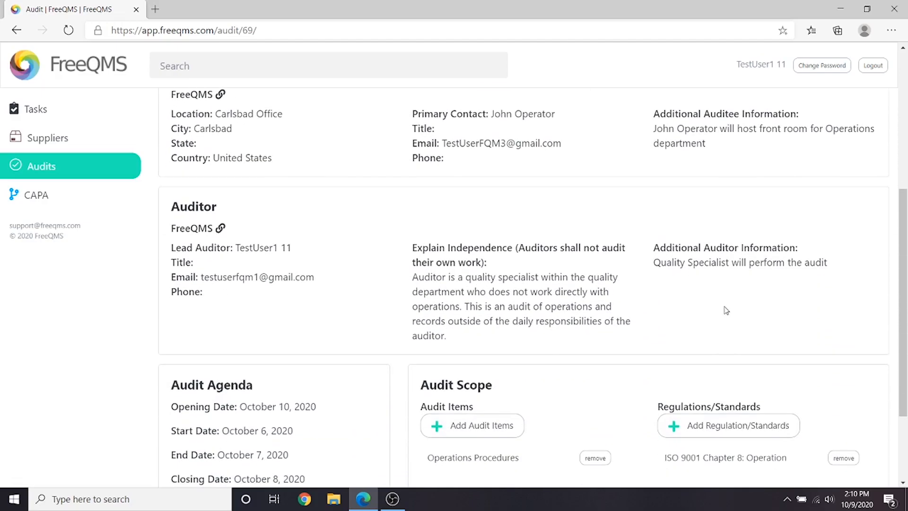
pyautogui.scroll(1, 709, 315)
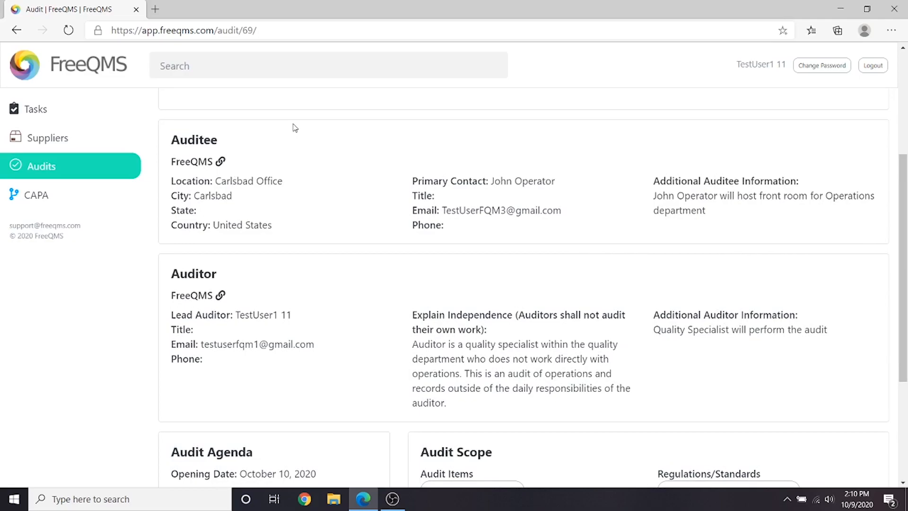
pyautogui.scroll(-1, 346, 168)
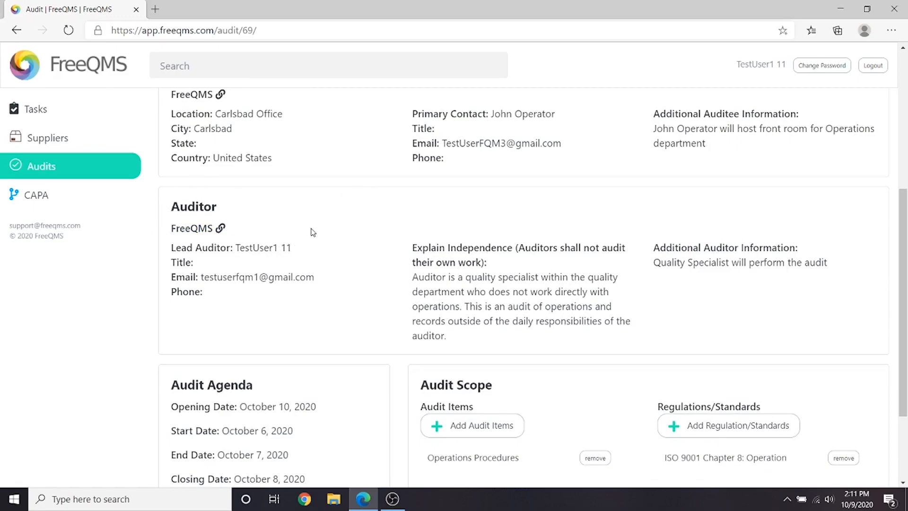
pyautogui.scroll(-2, 312, 230)
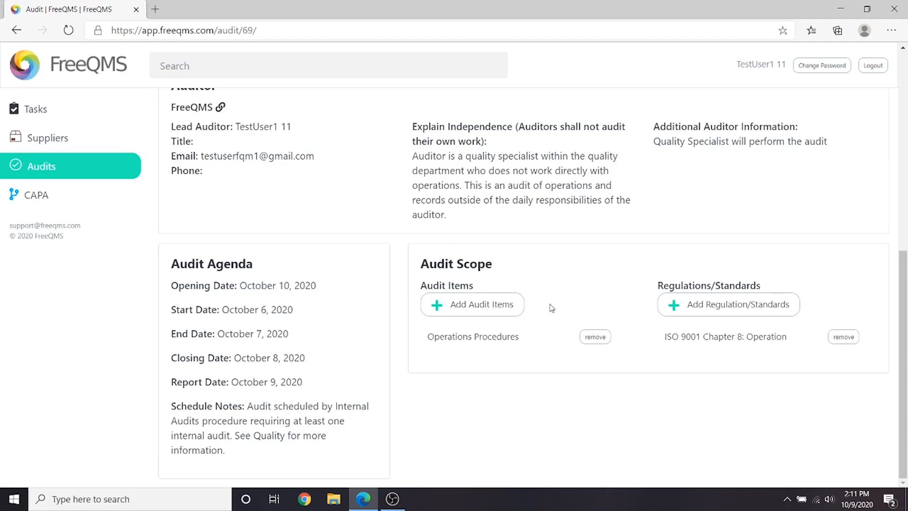
pyautogui.scroll(8, 550, 303)
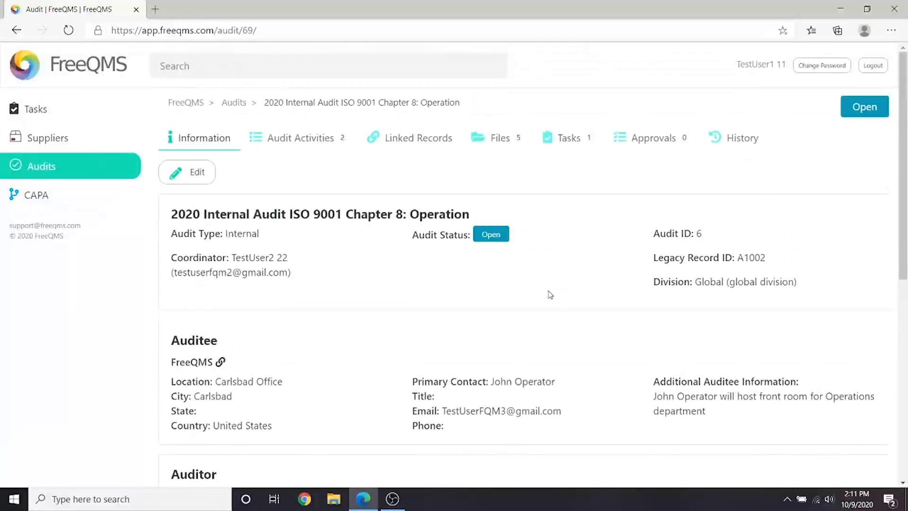
# Open the audit's activities and review the Integrate Outsourced Processes List activity's details and evidence
pyautogui.click(318, 137)
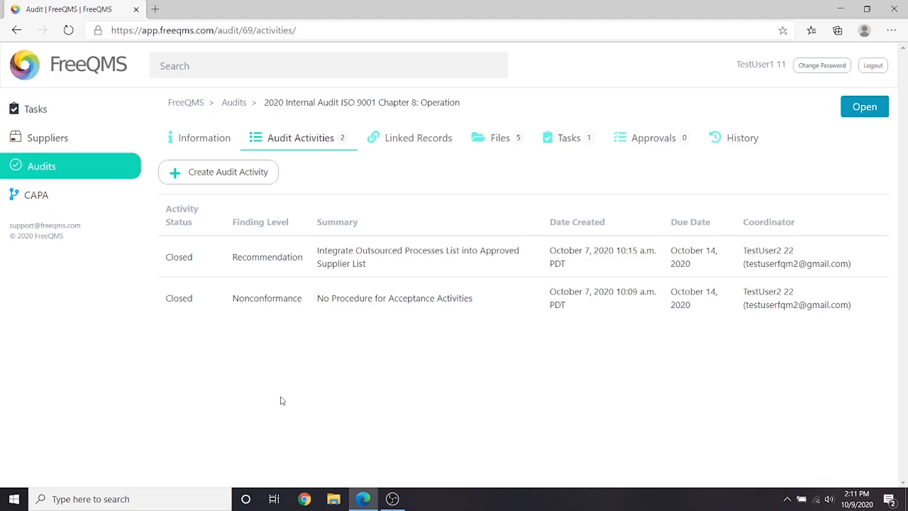
pyautogui.click(265, 266)
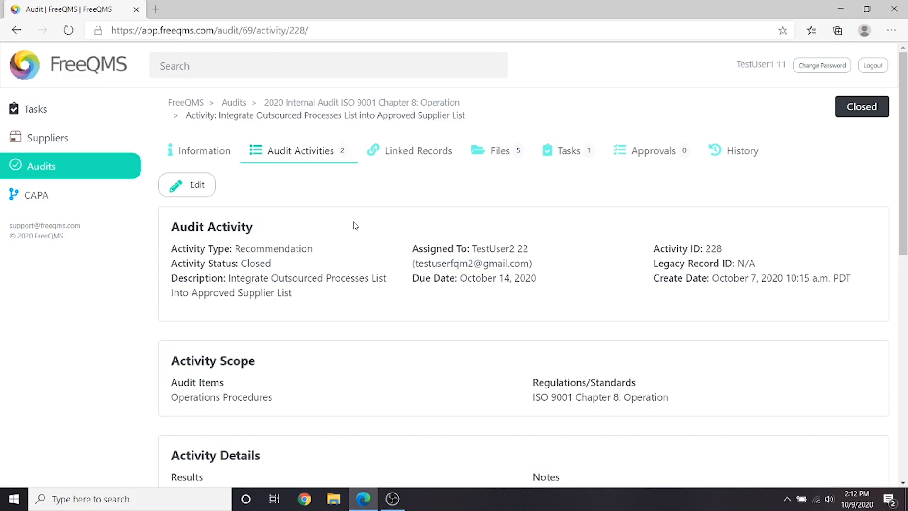
pyautogui.scroll(-10, 356, 225)
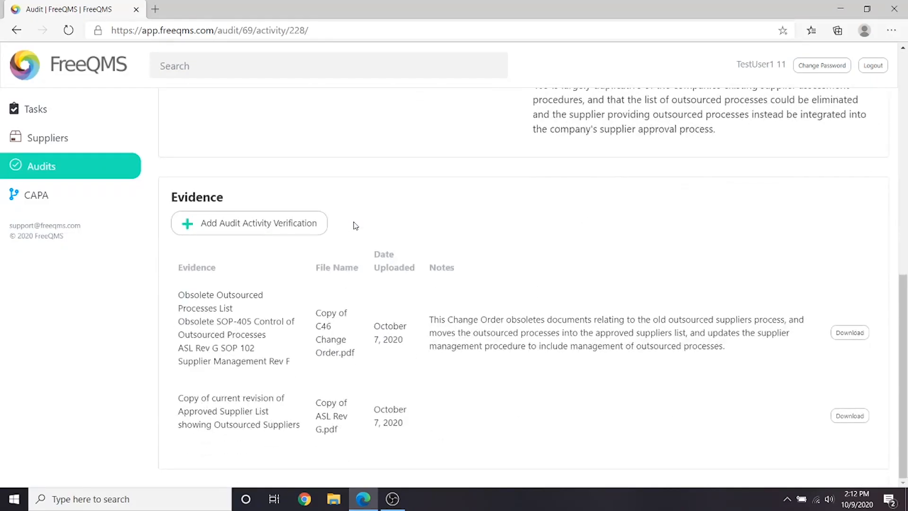
pyautogui.scroll(3, 355, 226)
pyautogui.scroll(2, 356, 225)
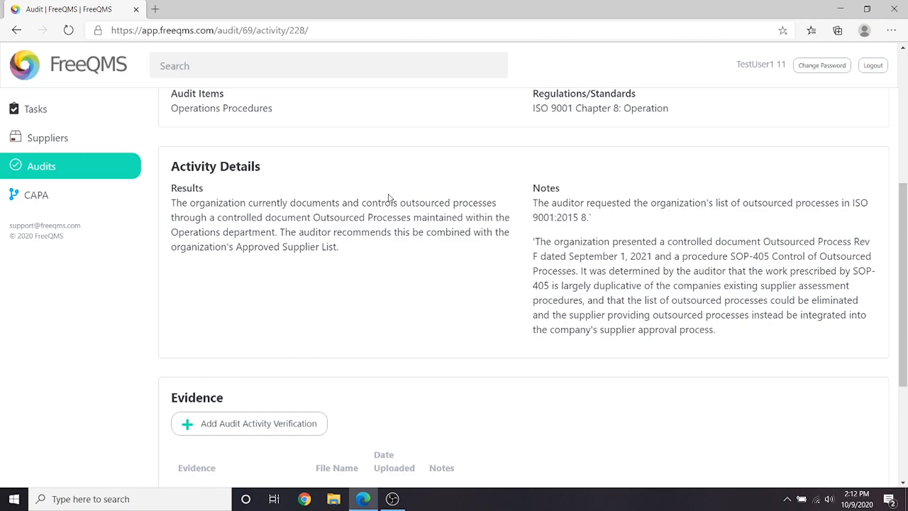
pyautogui.scroll(-4, 388, 198)
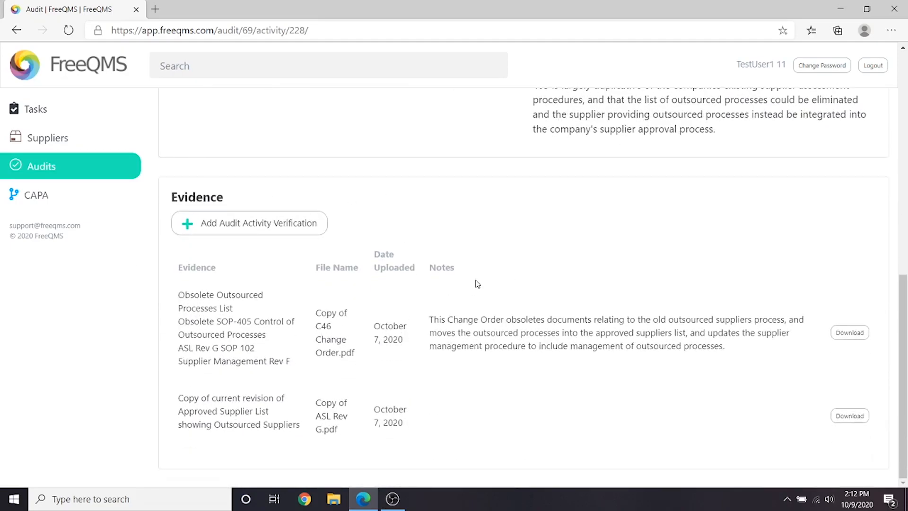
pyautogui.scroll(10, 475, 283)
# Return to the activities list and review the No Procedure for Acceptance Activities activity's details and evidence
pyautogui.click(325, 156)
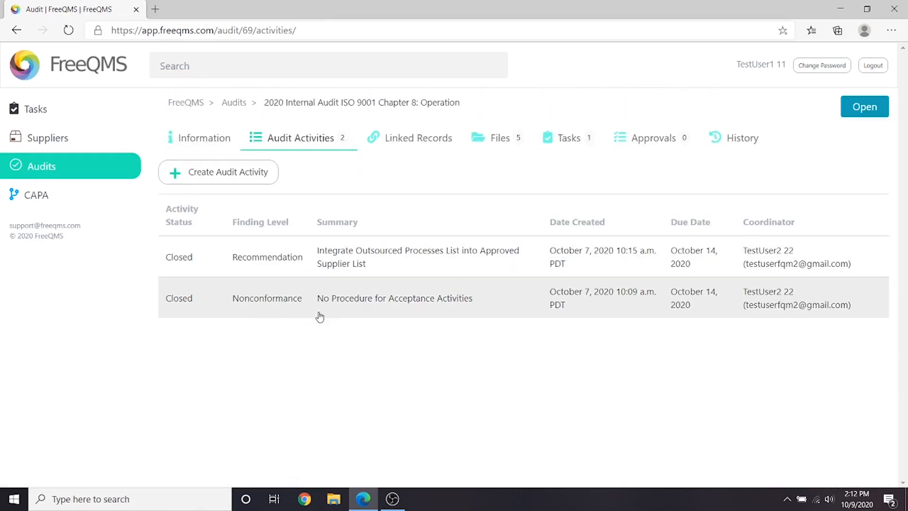
pyautogui.click(288, 304)
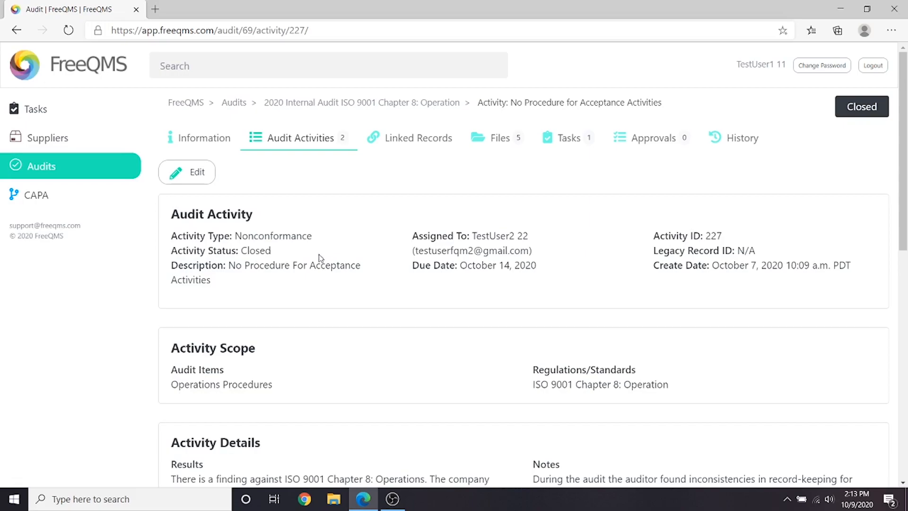
pyautogui.scroll(-4, 321, 258)
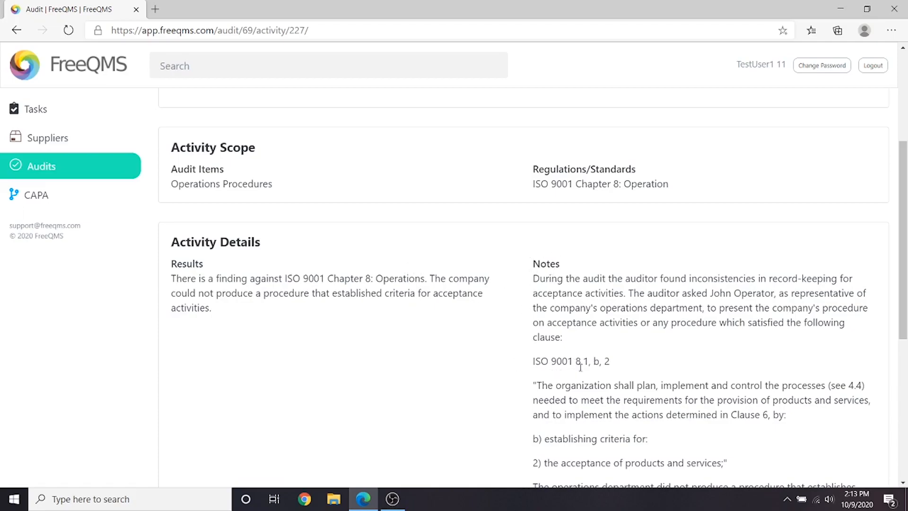
pyautogui.scroll(-3, 537, 362)
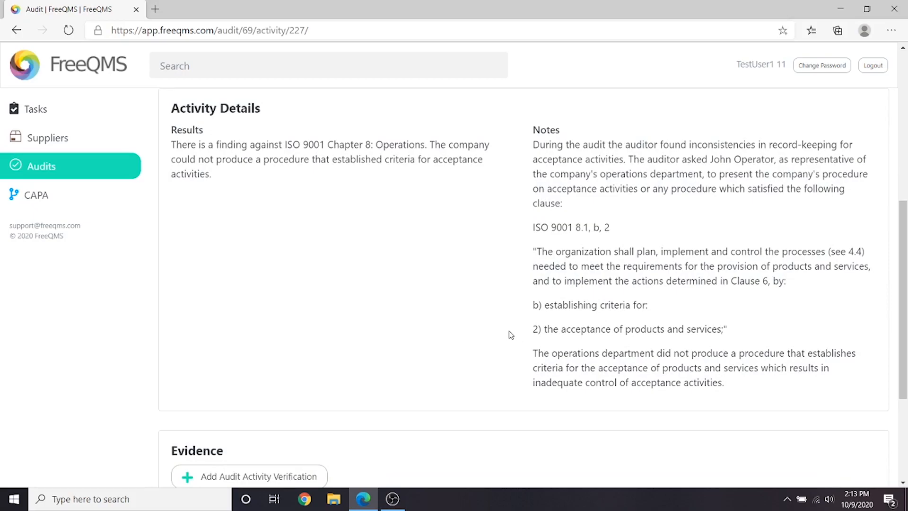
pyautogui.scroll(-4, 510, 335)
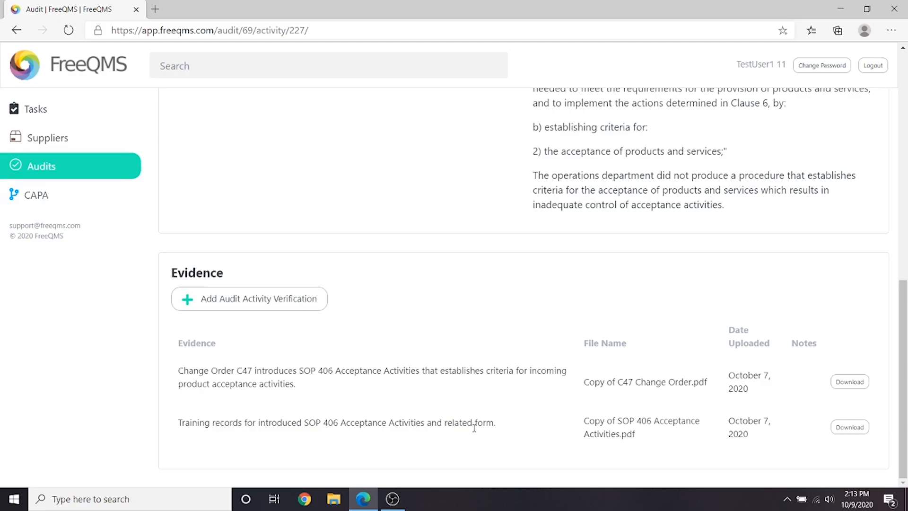
pyautogui.scroll(15, 474, 428)
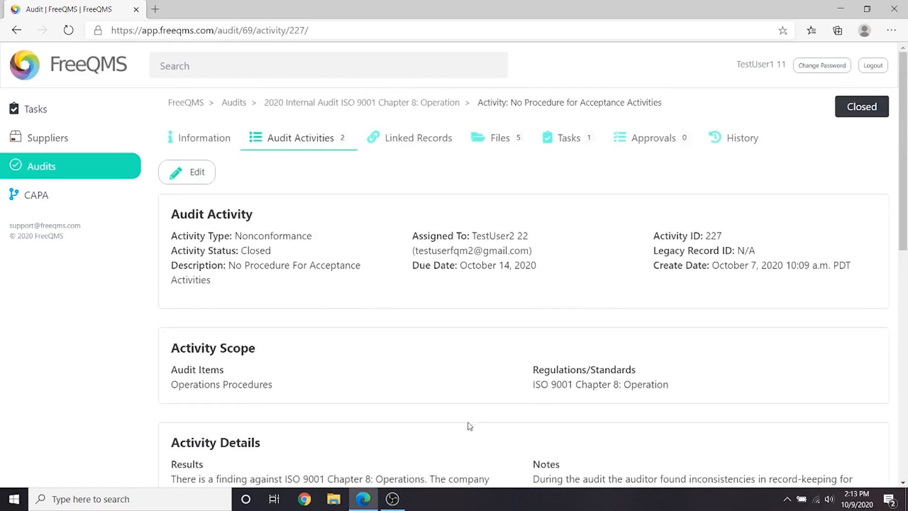
# Start a new approval cycle for the audit titled 'Final Approval to Close 2020 Internal Audit ISO 9001 Chapter 8: Operations'
pyautogui.click(646, 136)
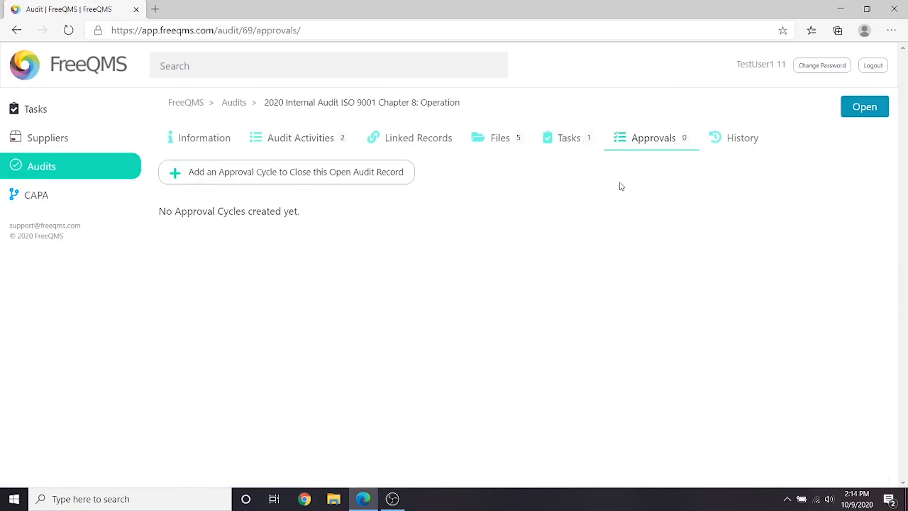
pyautogui.click(248, 172)
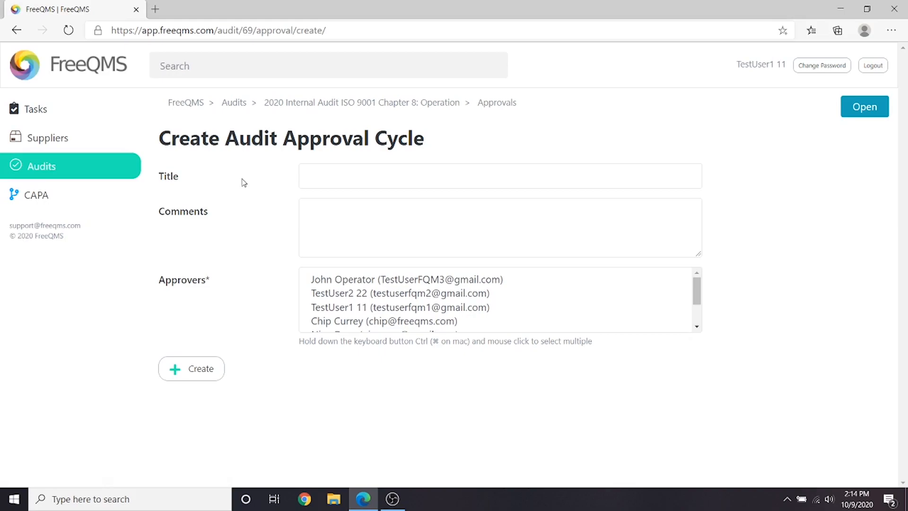
pyautogui.click(322, 179)
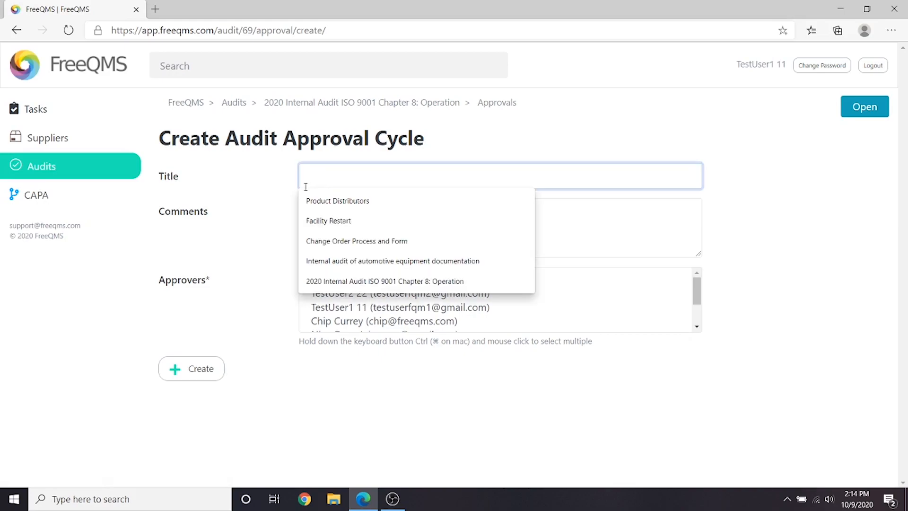
pyautogui.write('Final Approva')
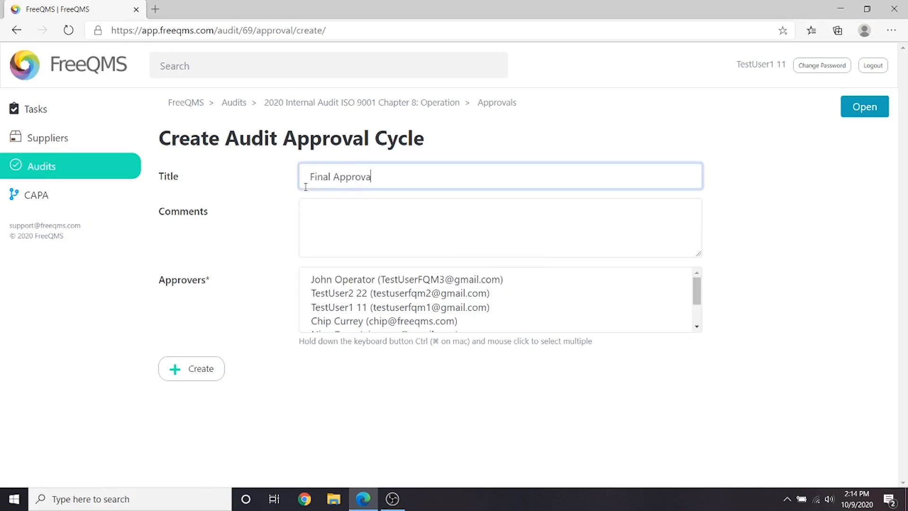
pyautogui.write('l to Close 2020 Internal A')
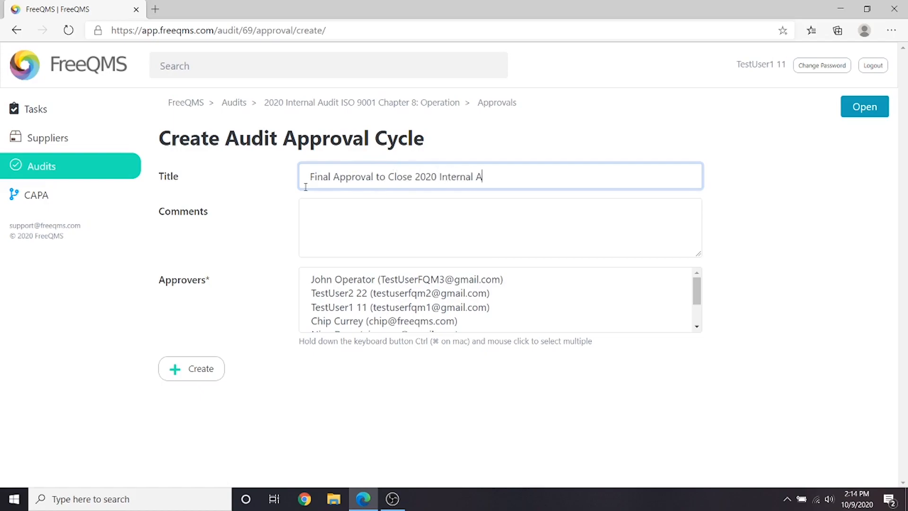
pyautogui.write('udit ISO 9001 Chapter 8: Operations')
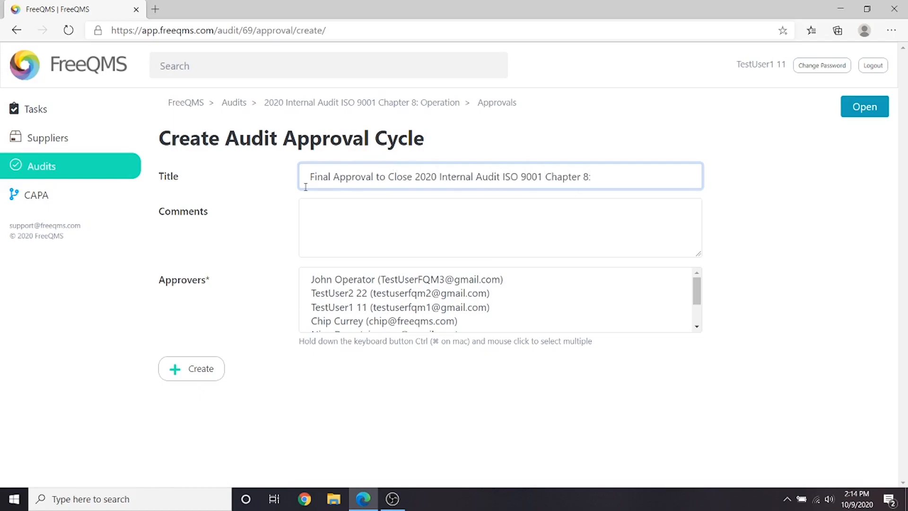
# Enter the approval cycle comment 'Please perform final review and close.'
pyautogui.click(336, 209)
pyautogui.write('Please perform final re')
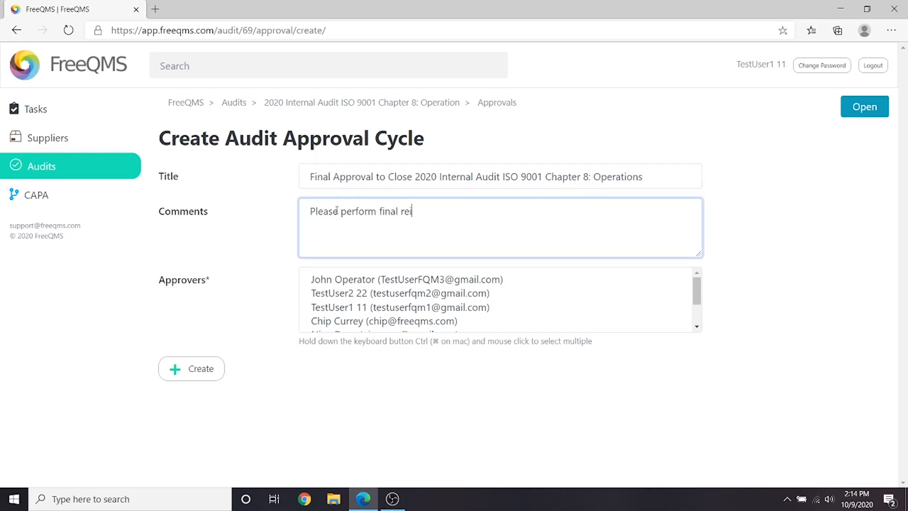
pyautogui.write('view and close.')
# Select TestUser2 22 and TestUser1 11 as approvers and create the approval cycle
pyautogui.click(375, 297)
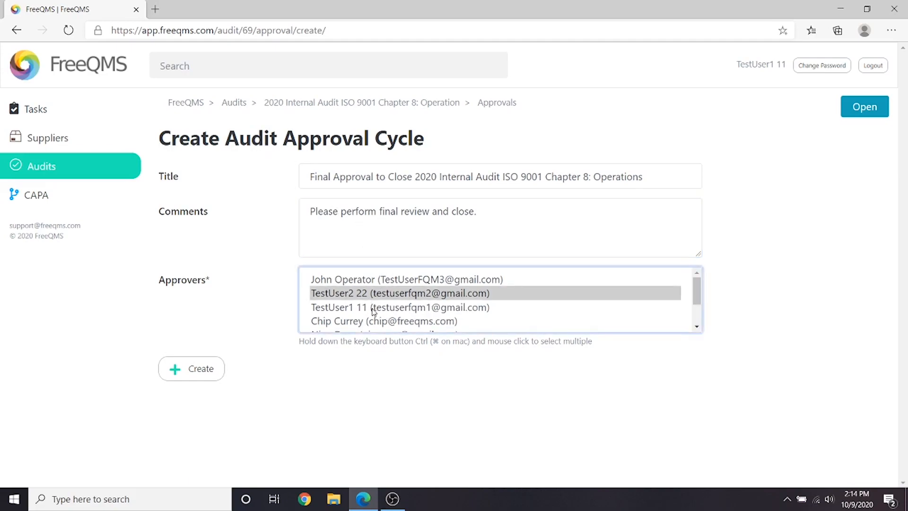
pyautogui.keyDown('ctrl'); pyautogui.click(366, 309); pyautogui.keyUp('ctrl')
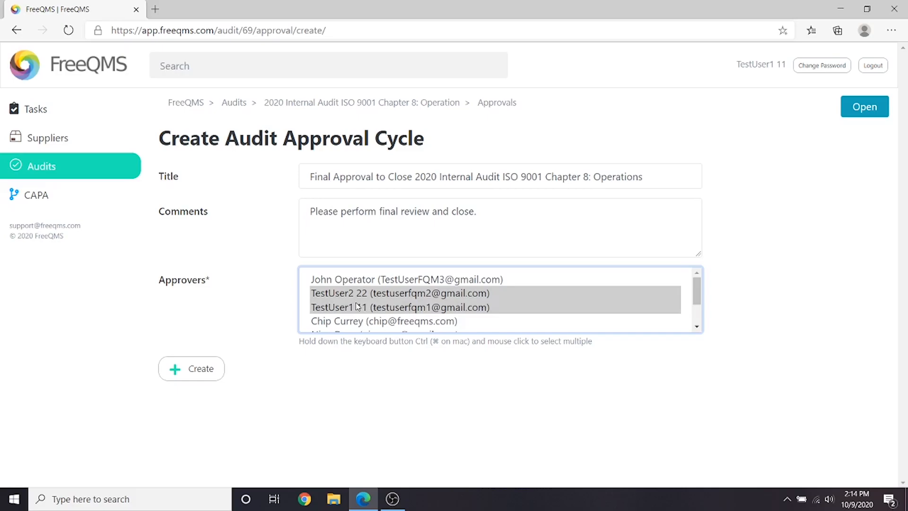
pyautogui.click(186, 369)
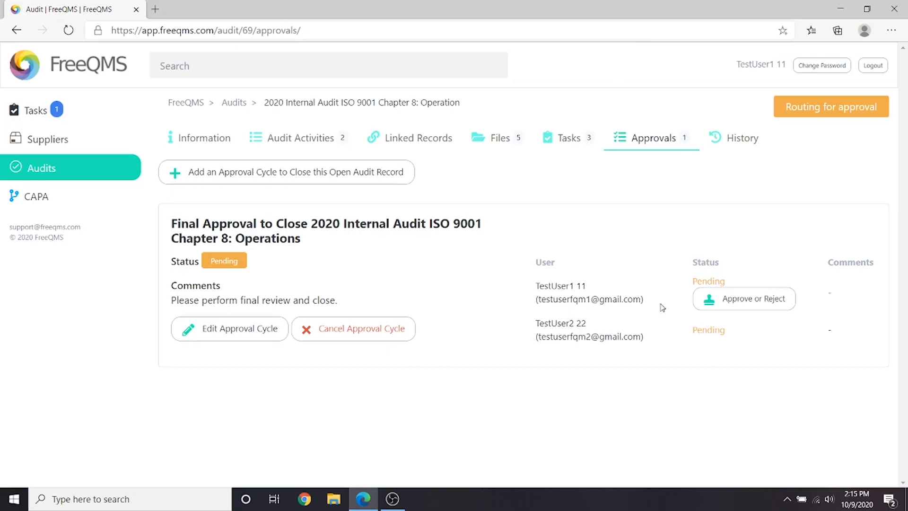
# Open the current user's pending approval and enter the account password
pyautogui.click(719, 310)
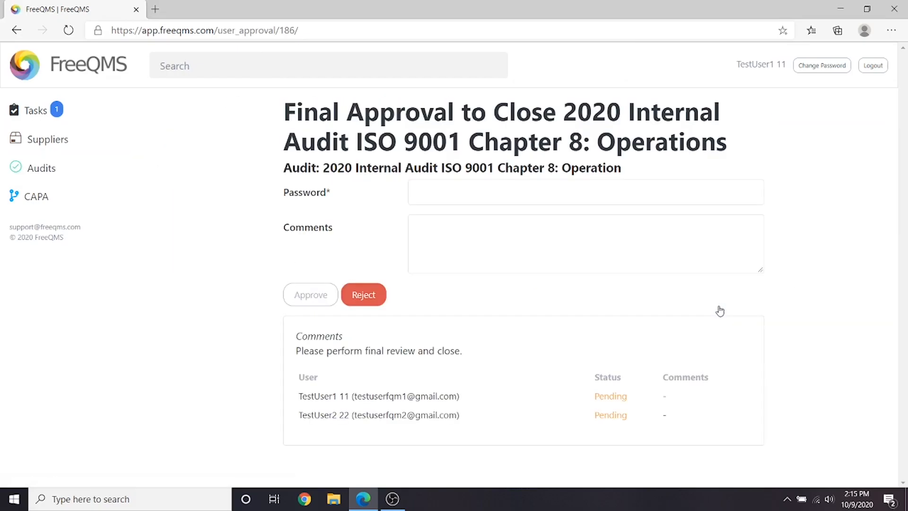
pyautogui.click(582, 193)
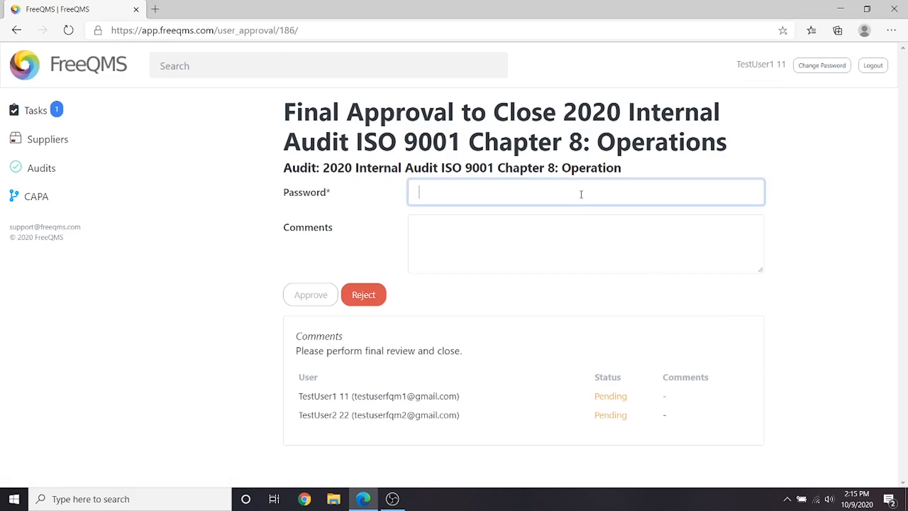
pyautogui.write('********')
# Comment 'Review performed by Audits Manager as representative of QA.' and approve, dismissing the browser's save-password prompt
pyautogui.click(471, 232)
pyautogui.write('Re')
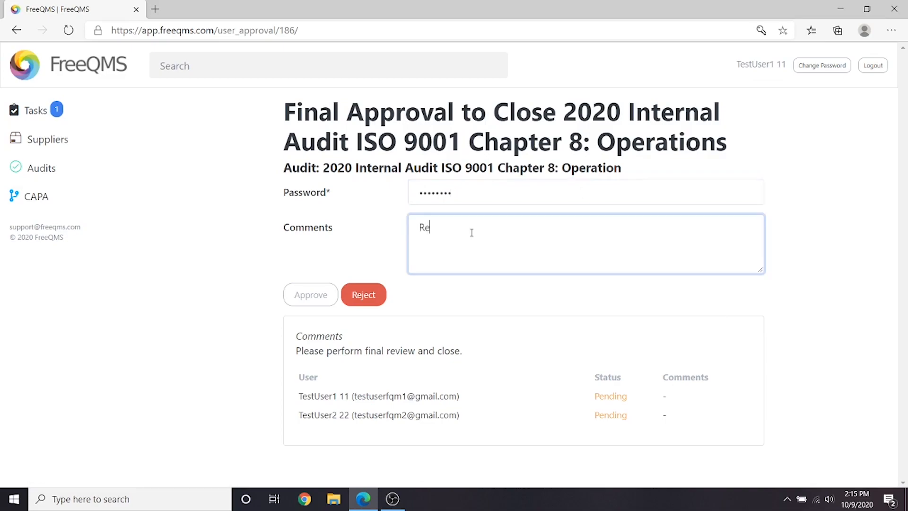
pyautogui.write('view performed by Audits Manager as representative of QA,')
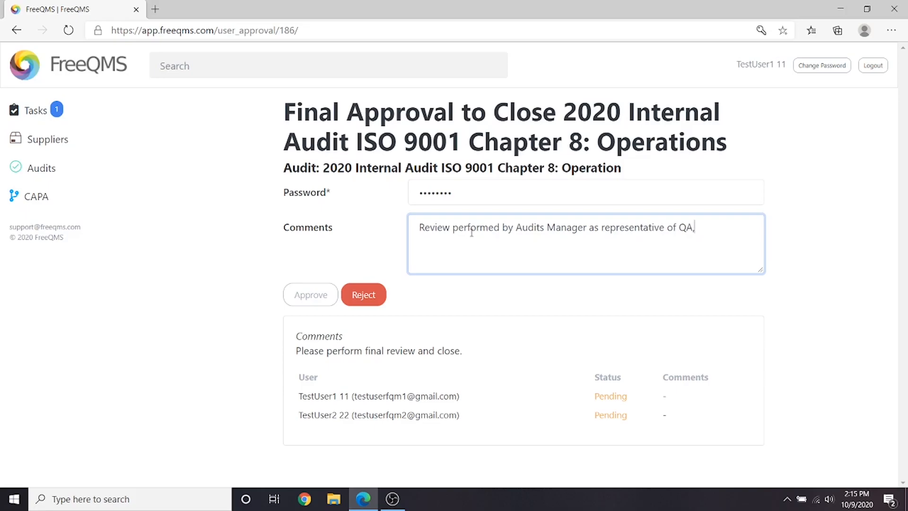
pyautogui.write('.')
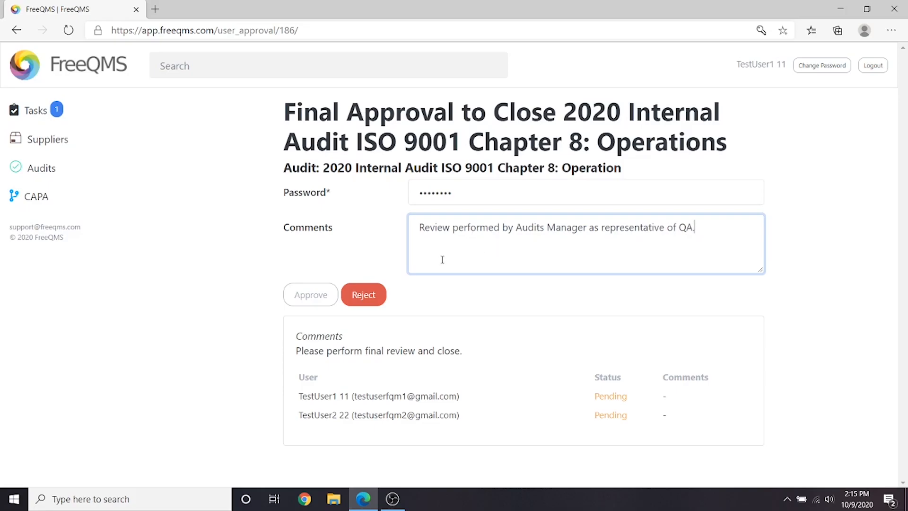
pyautogui.click(306, 296)
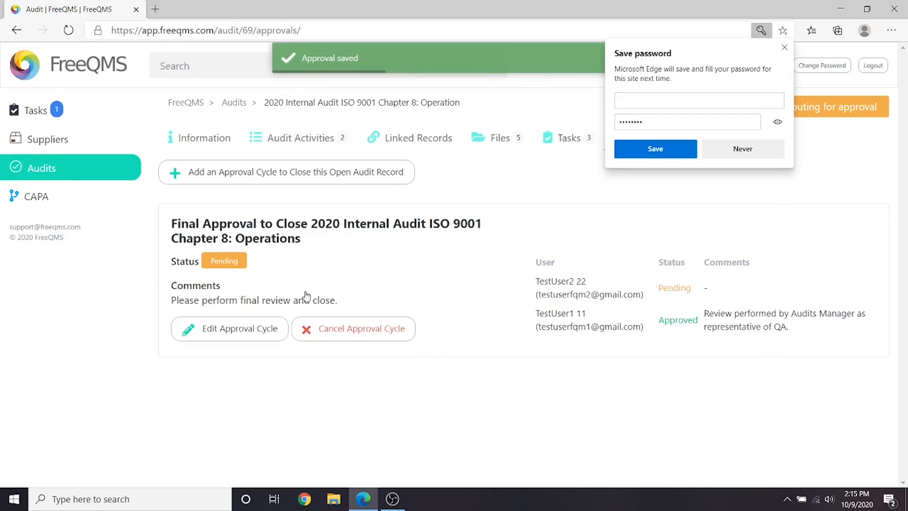
pyautogui.click(783, 47)
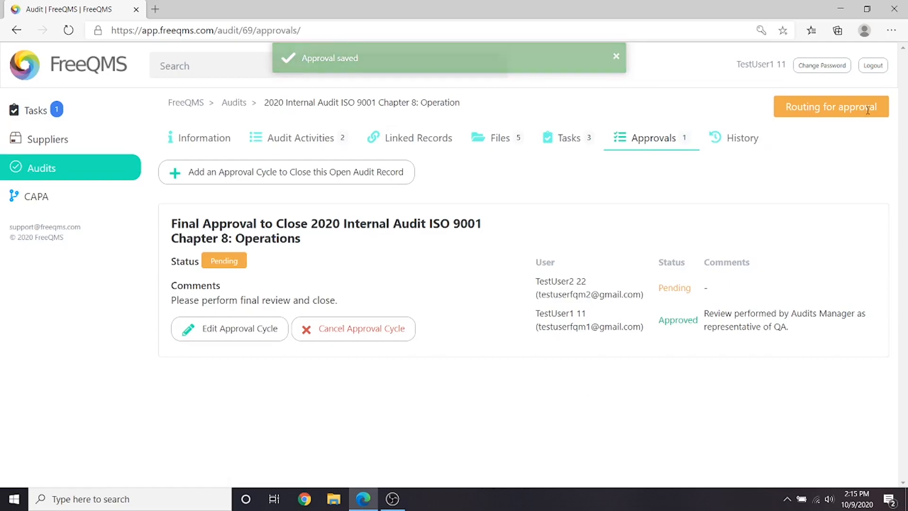
# Log out, then as the second approver open the pending approval task for the 2020 internal audit from the task list
pyautogui.click(872, 73)
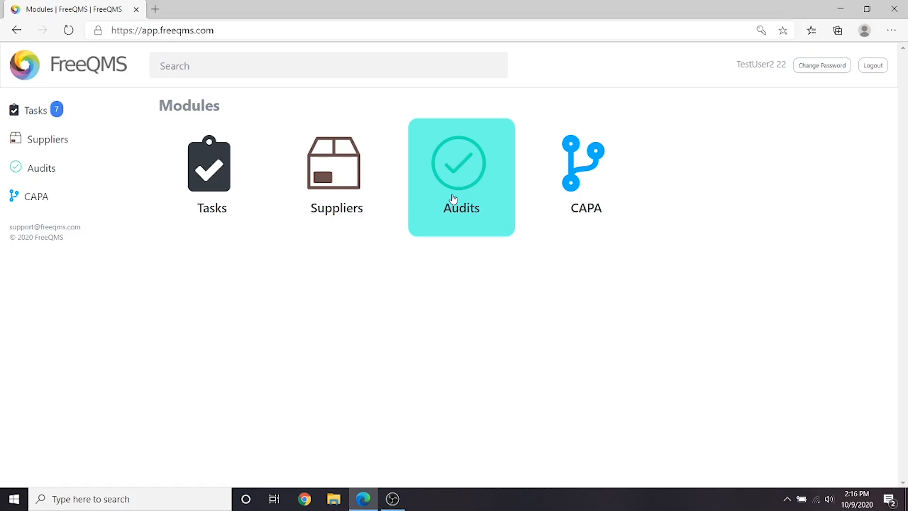
pyautogui.click(48, 113)
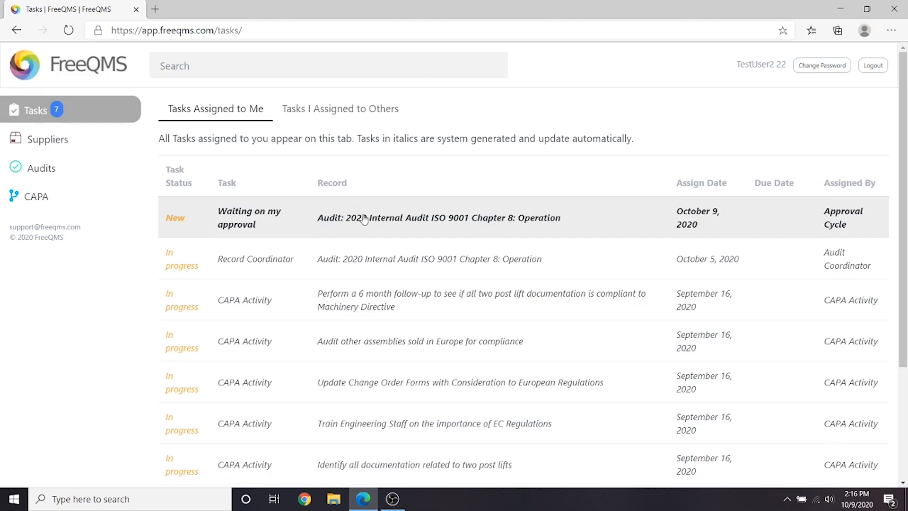
pyautogui.click(364, 218)
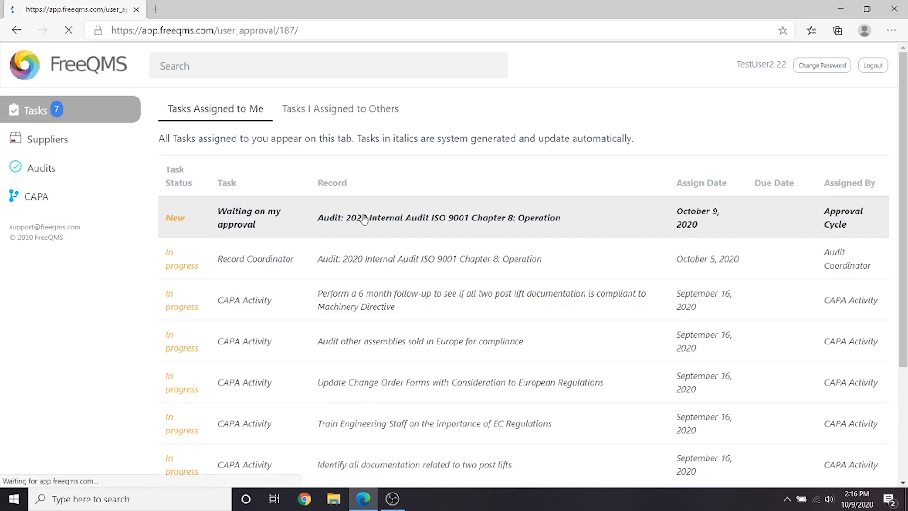
# Enter the account password and approve without a comment, dismissing the browser's save-password prompt
pyautogui.click(426, 194)
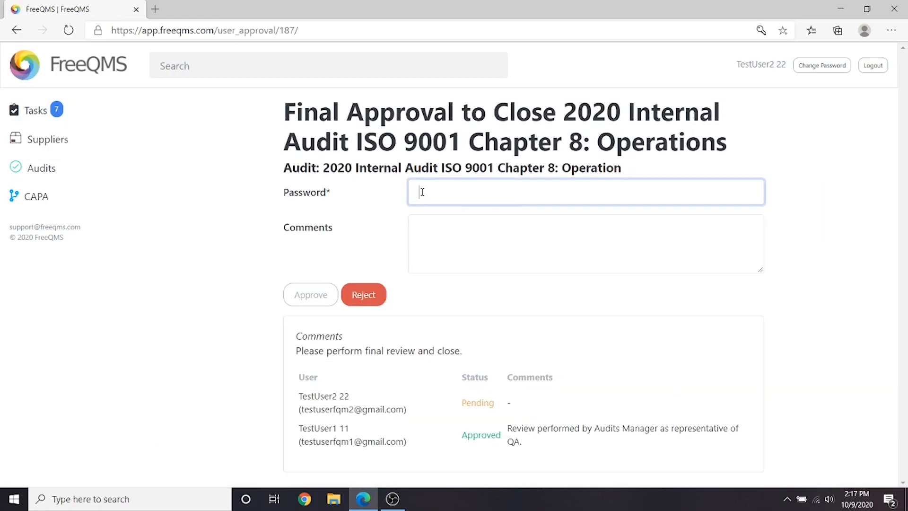
pyautogui.write('********')
pyautogui.click(446, 247)
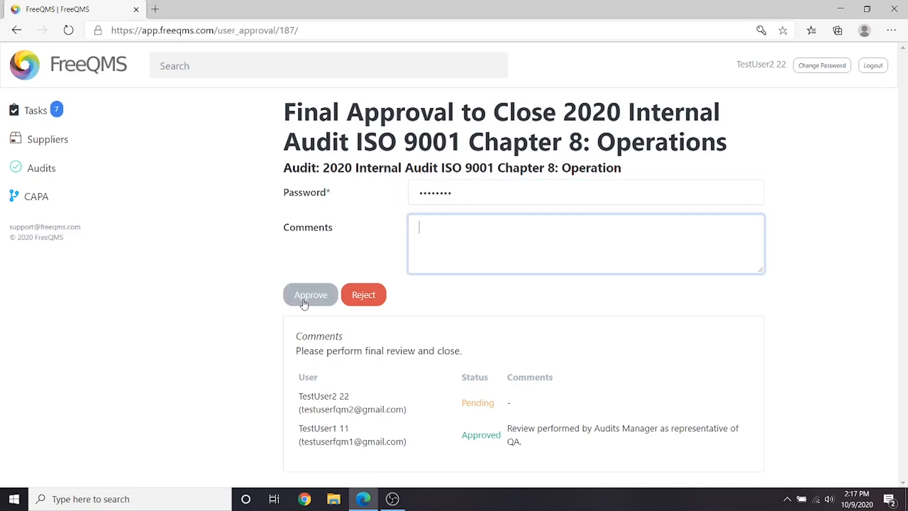
pyautogui.click(304, 299)
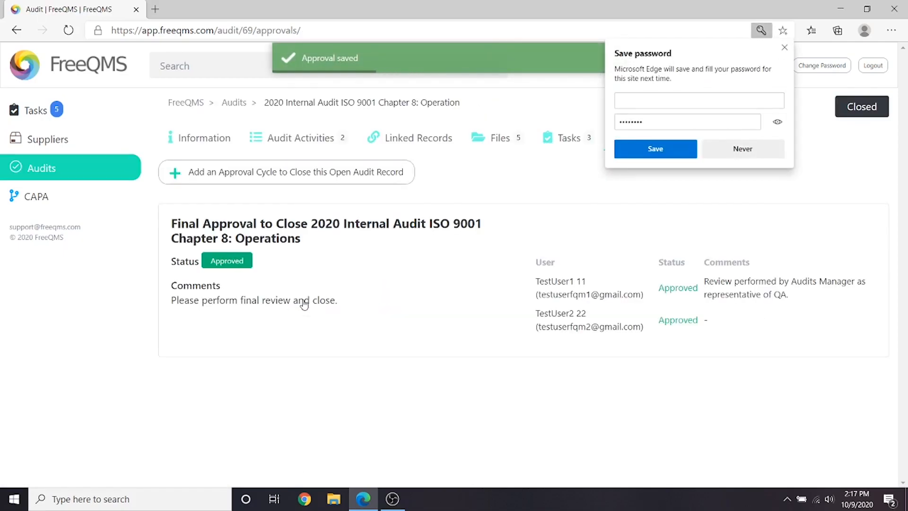
pyautogui.click(784, 48)
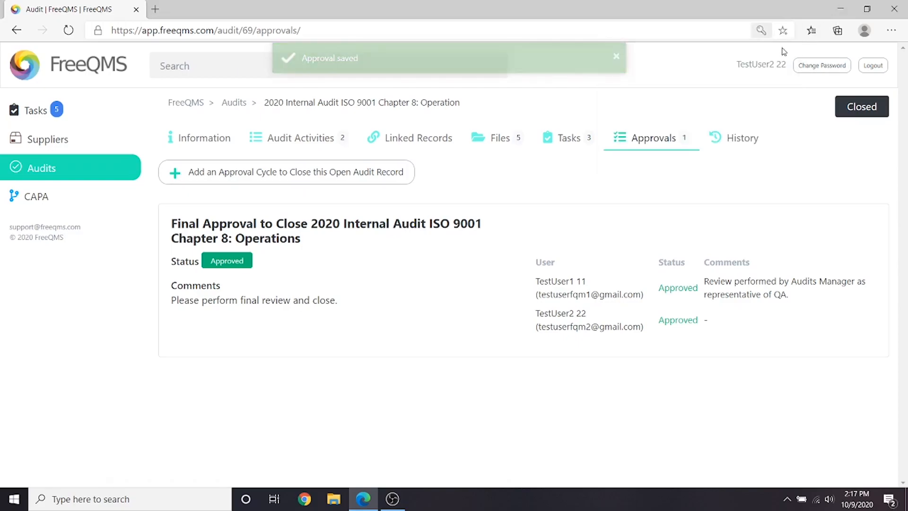